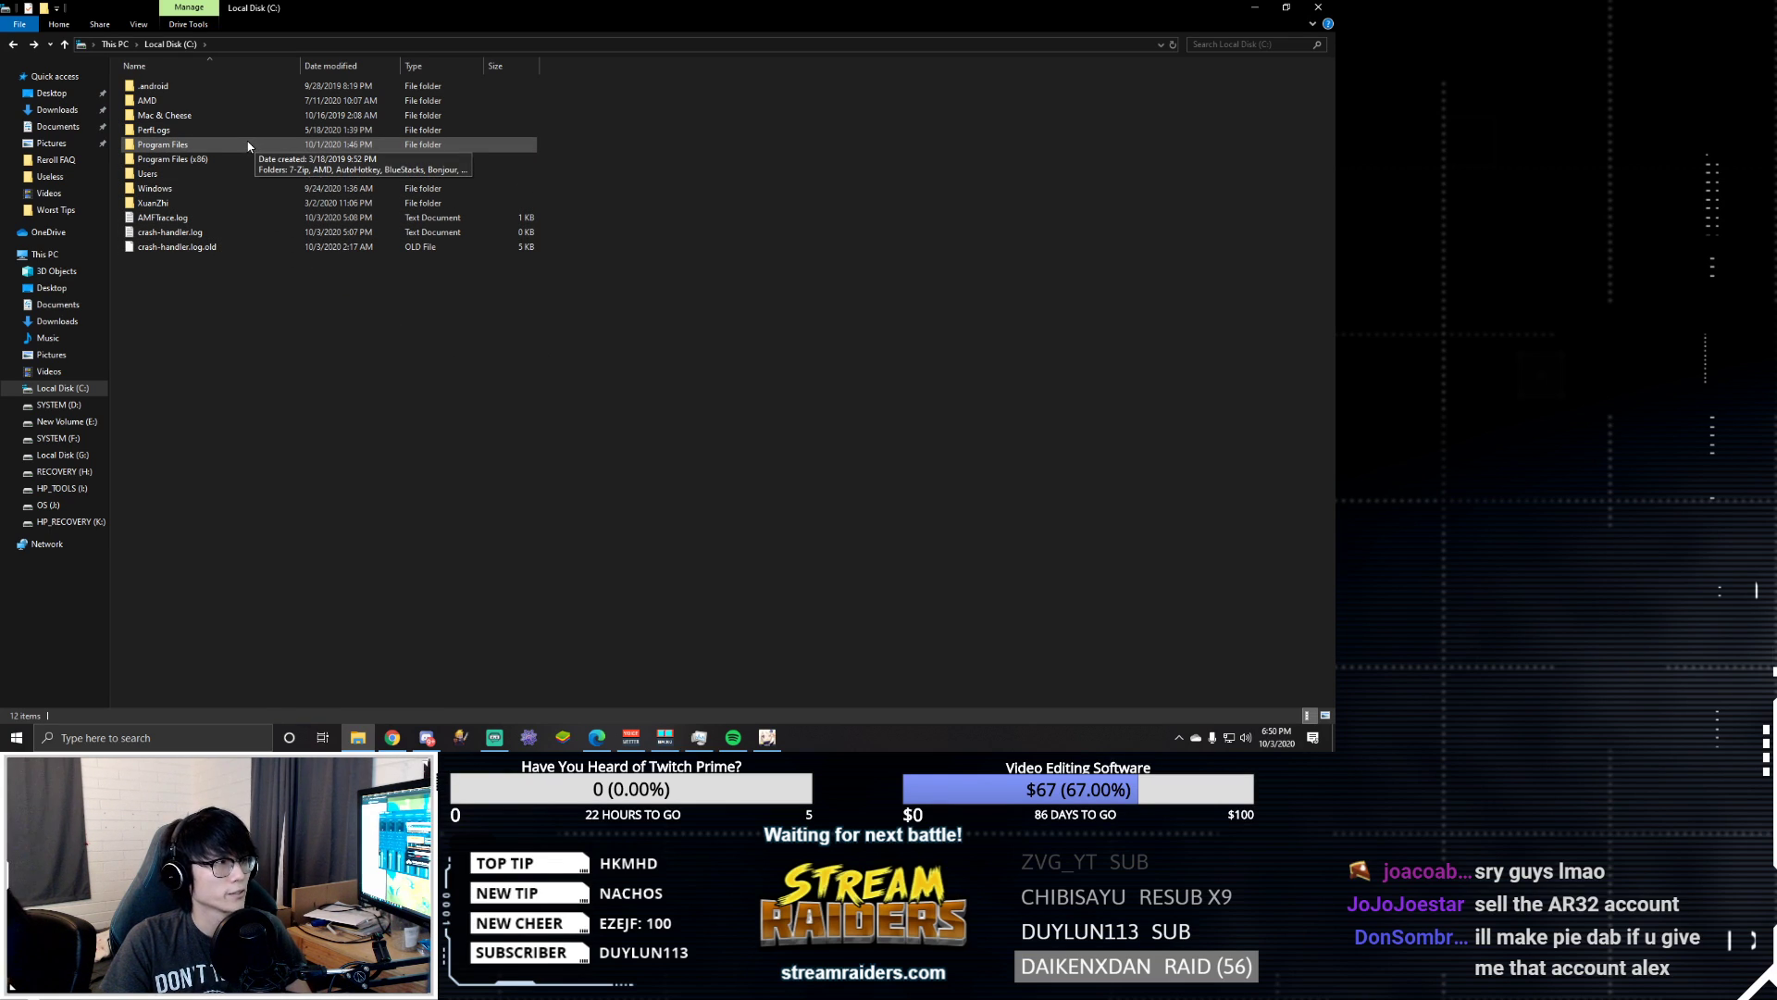
- Navigate Program Files > Genshin Impact > Genshin Impact Game and select GenshinImpact.exe
{"action": "left_click", "coordinate": [248, 145]}
{"action": "double_click", "coordinate": [248, 146]}
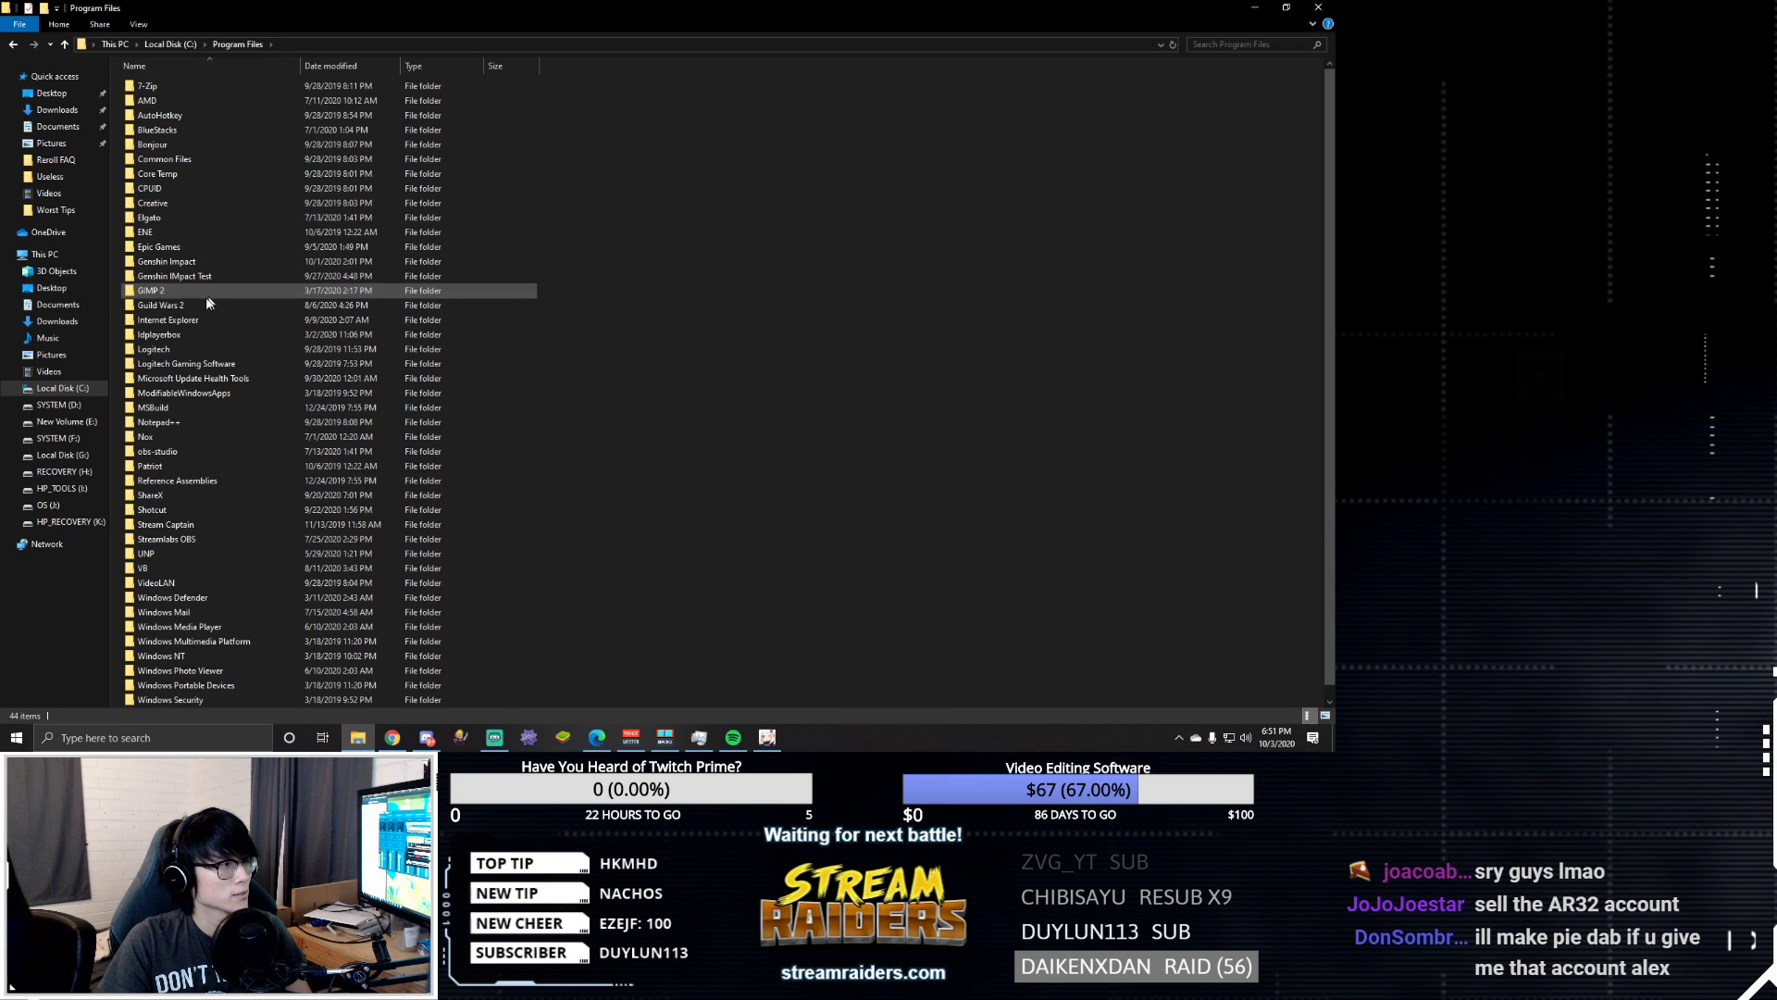
{"action": "double_click", "coordinate": [204, 261]}
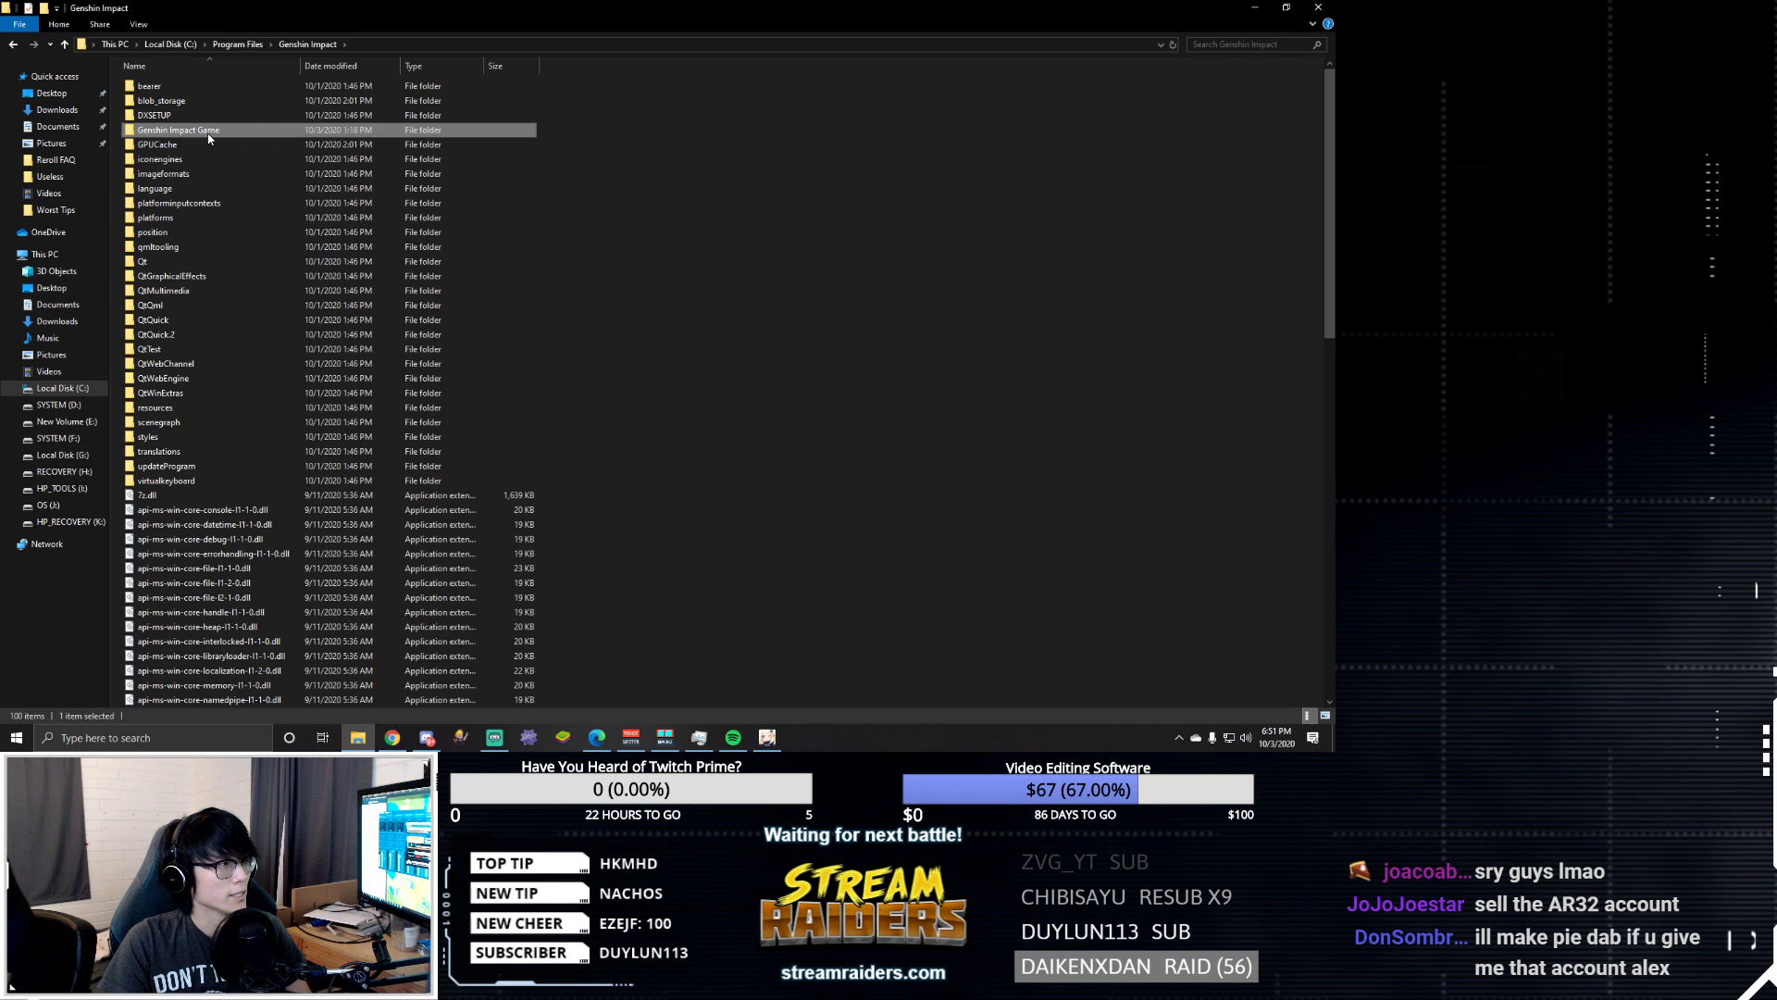
{"action": "double_click", "coordinate": [178, 129]}
{"action": "left_click", "coordinate": [181, 149]}
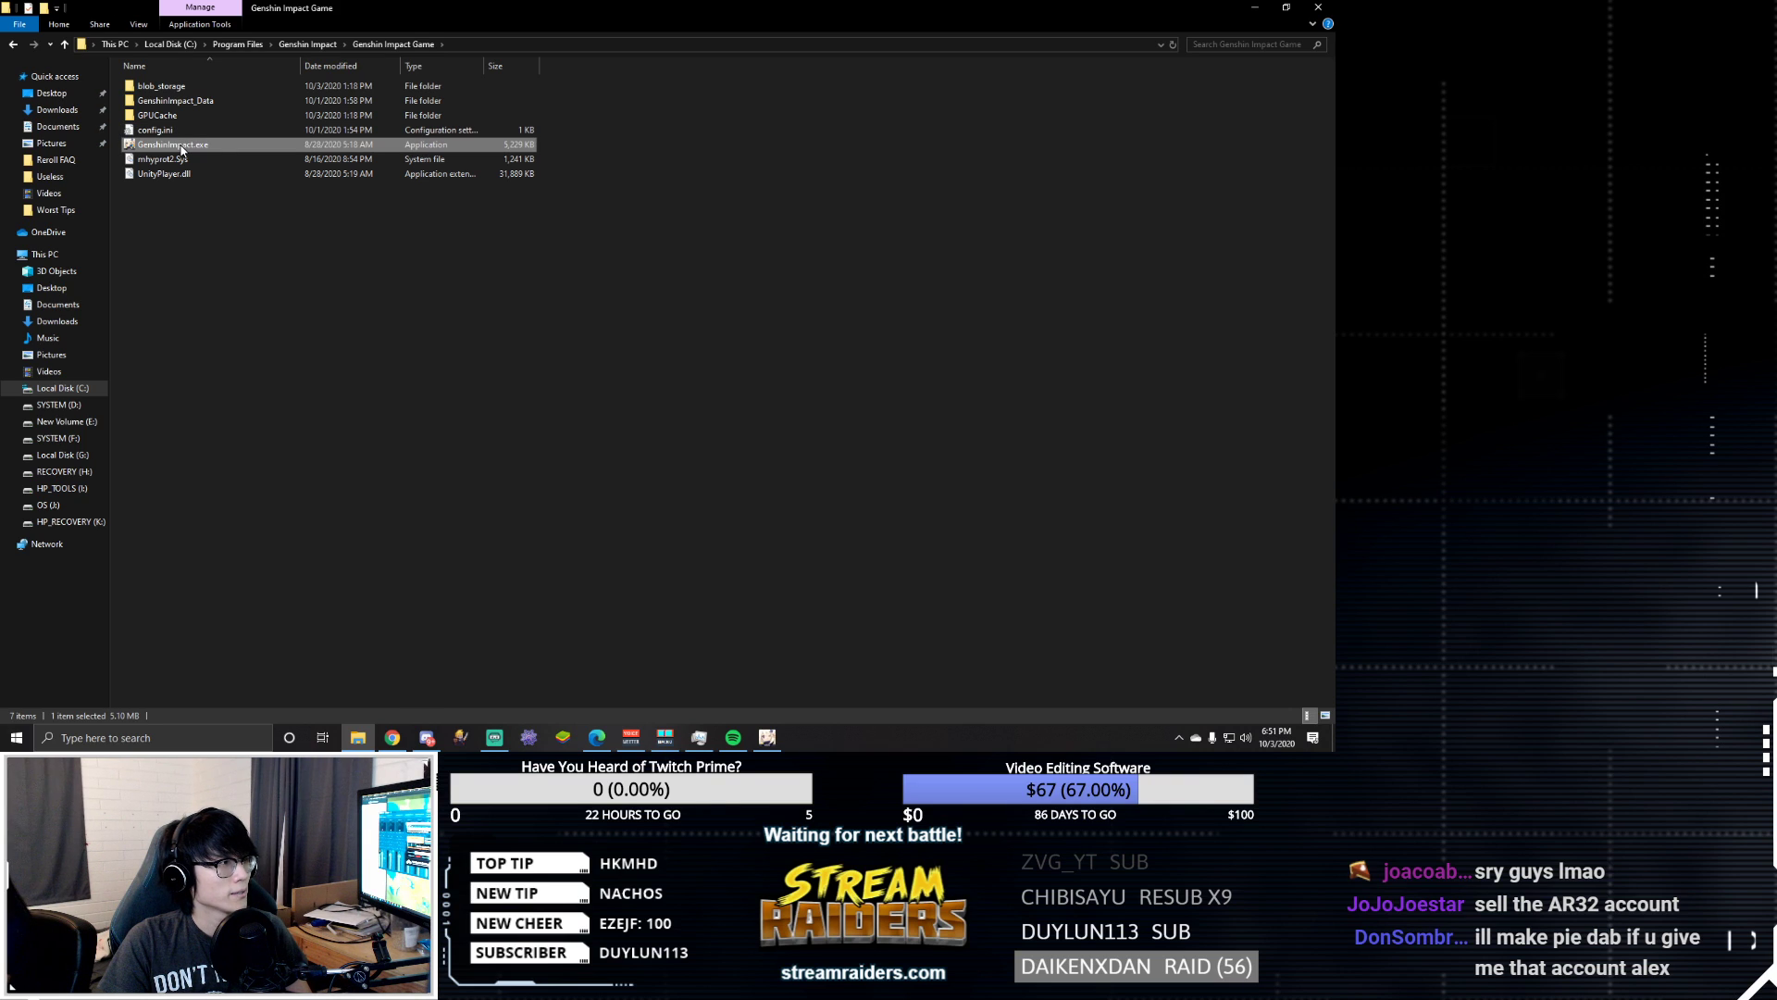
- Create a desktop shortcut to GenshinImpact.exe and move it to the desktop centre
{"action": "right_click", "coordinate": [176, 148]}
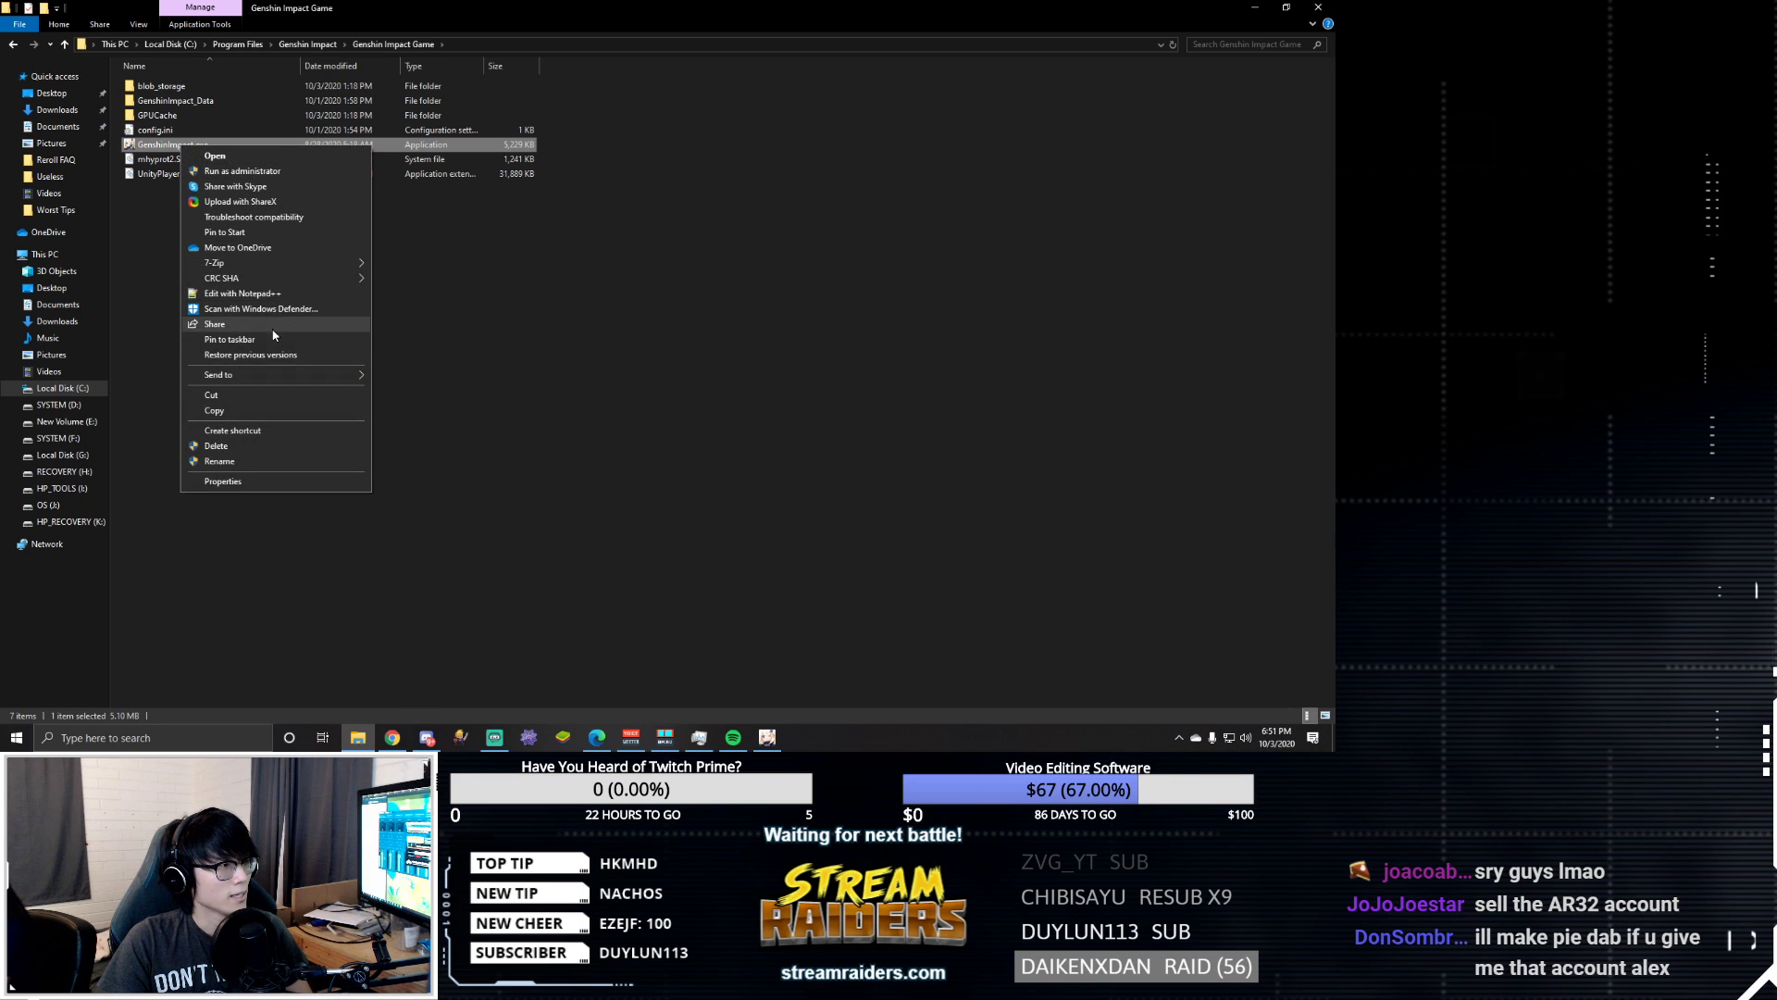
{"action": "left_click", "coordinate": [231, 430]}
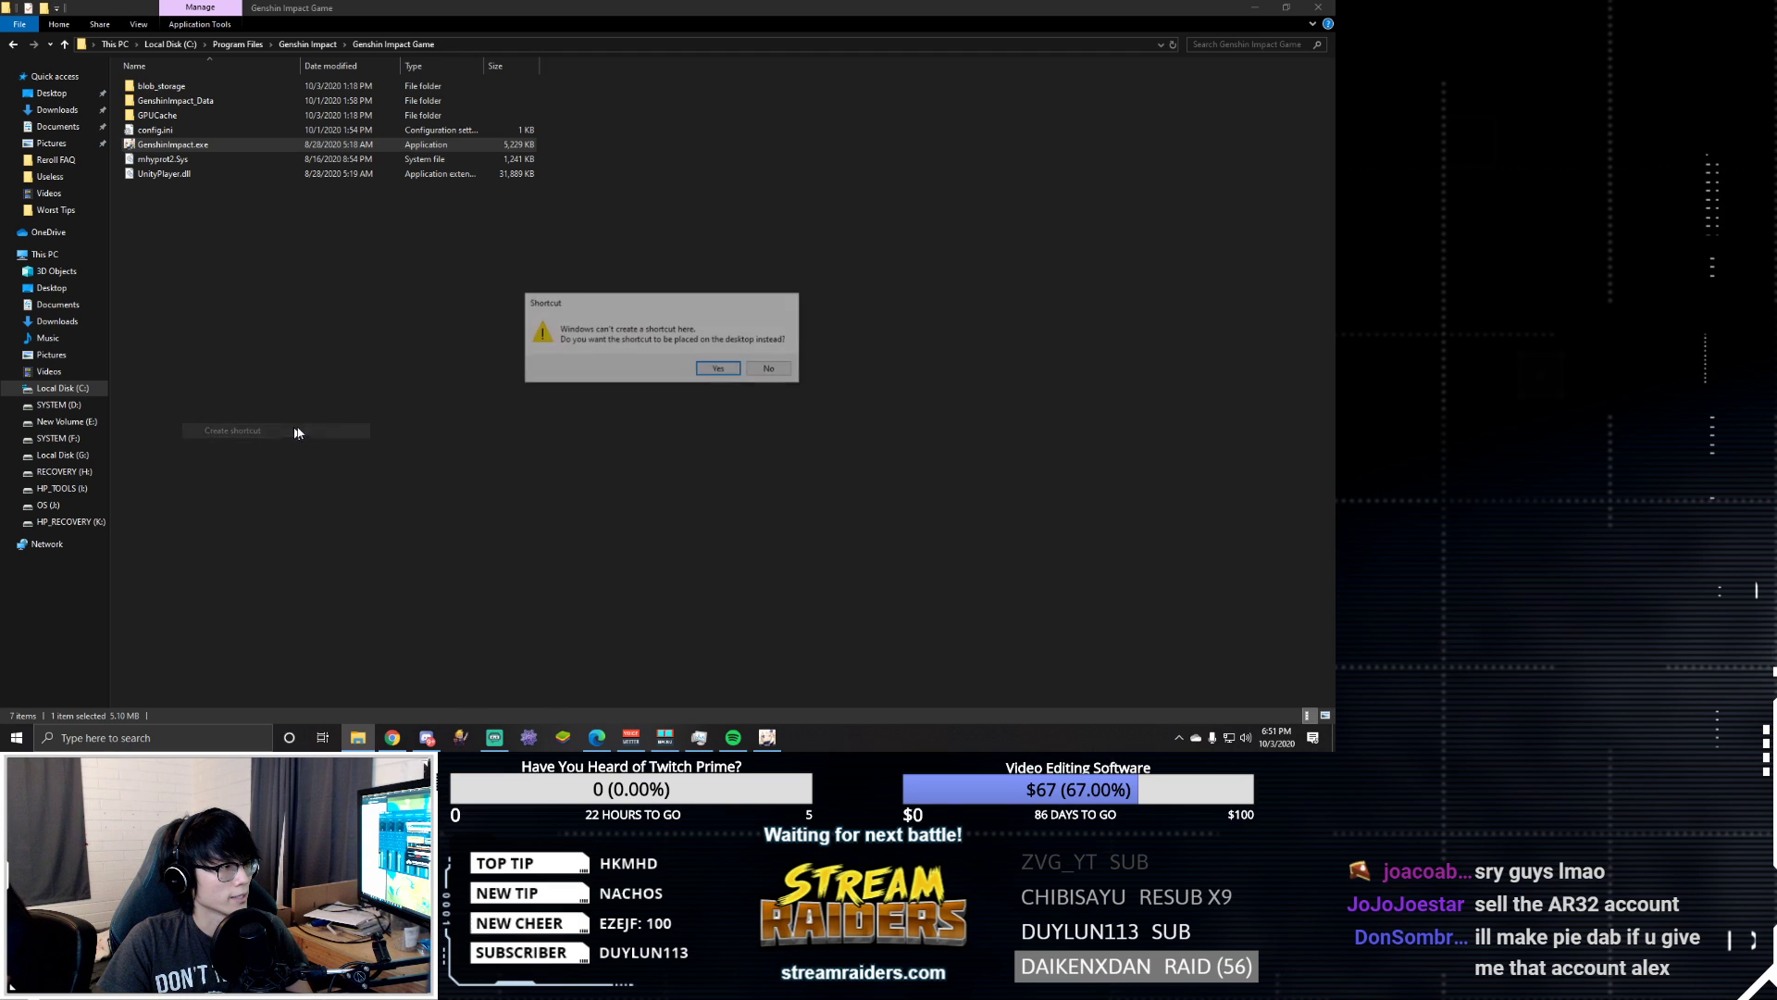
{"action": "left_click", "coordinate": [719, 371]}
{"action": "left_click", "coordinate": [1257, 11]}
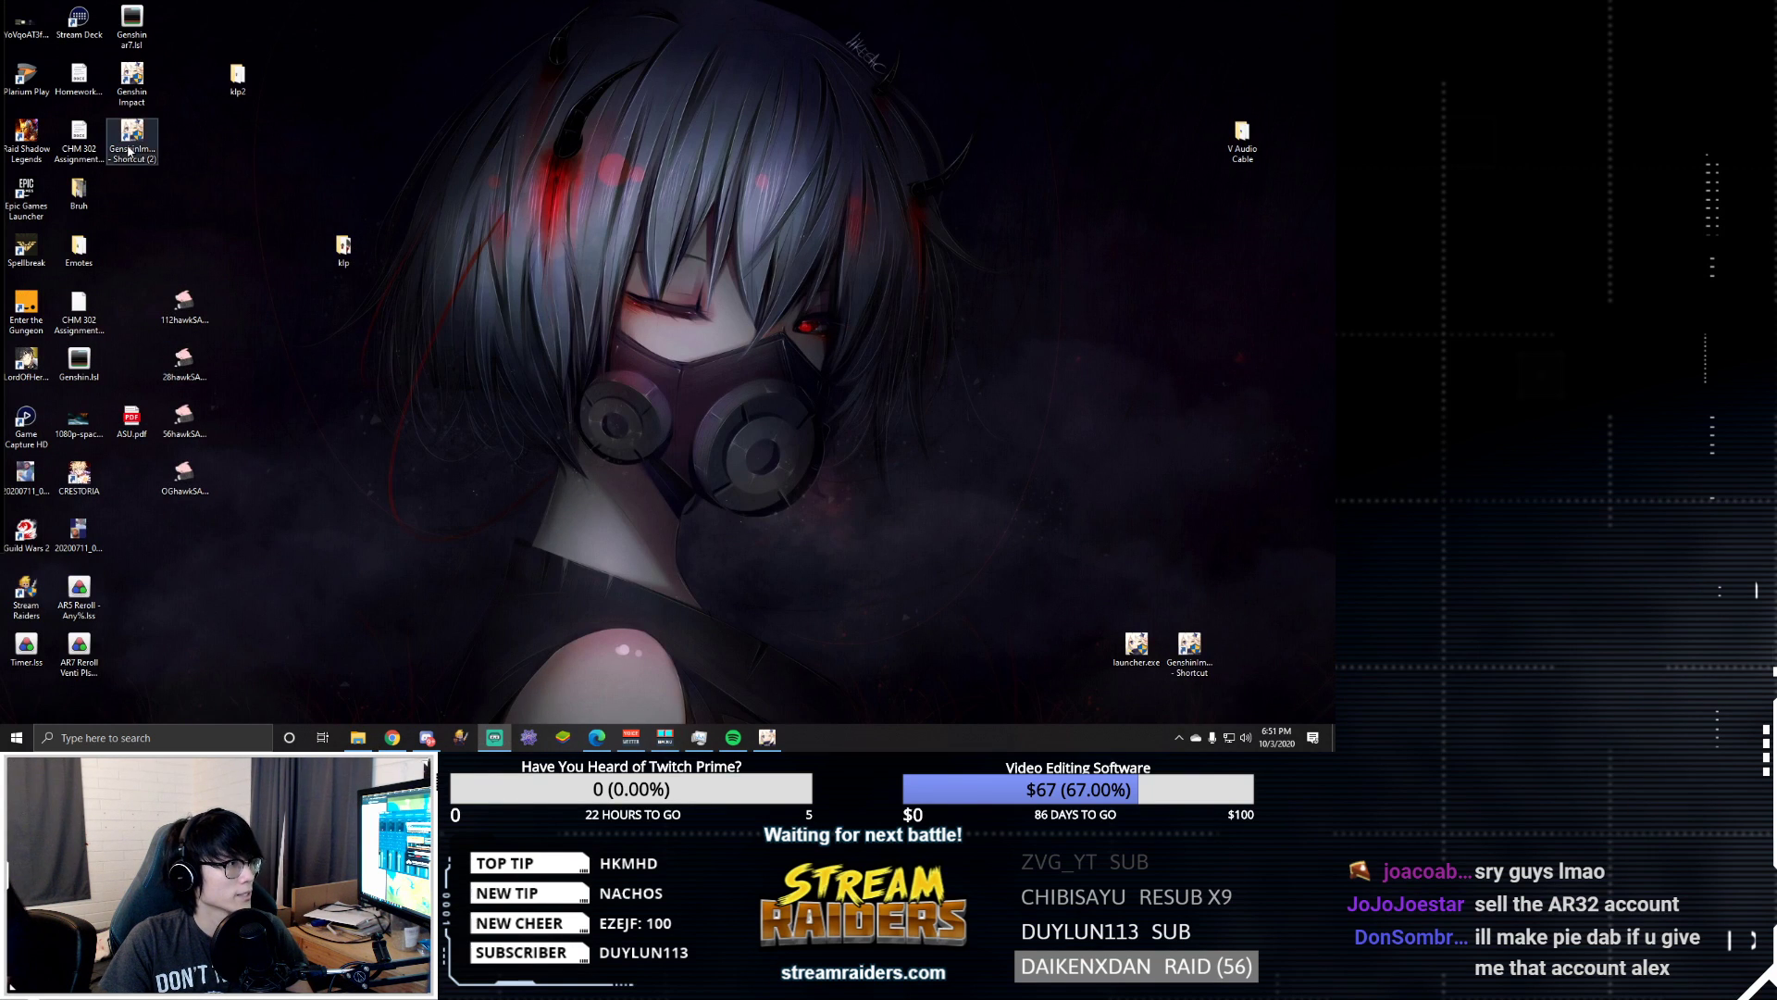
{"action": "left_click_drag", "start_coordinate": [132, 136], "coordinate": [872, 309]}
- Open the new shortcut's Properties with the caret at the end of Target
{"action": "right_click", "coordinate": [873, 308]}
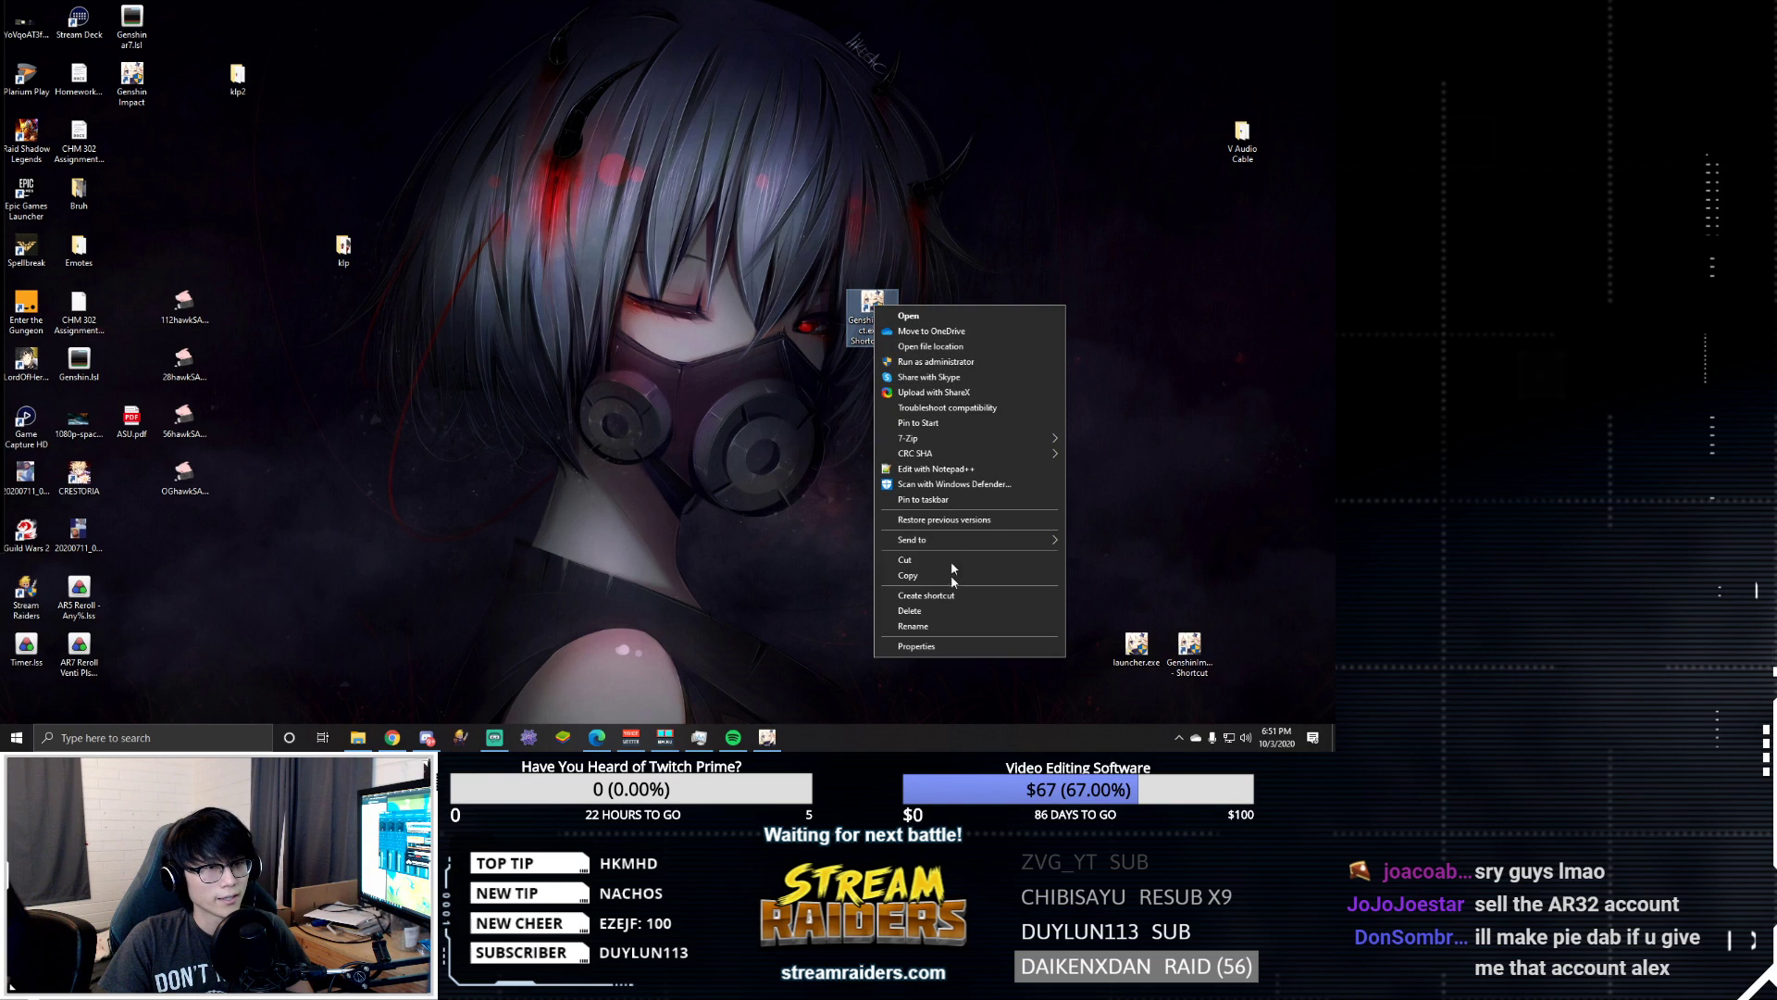
{"action": "left_click", "coordinate": [944, 642]}
{"action": "left_click", "coordinate": [997, 447]}
{"action": "left_click", "coordinate": [1116, 444]}
- Append '-popupwindow -screen-height 1080 -screen-width 1920' to the Target and save
{"action": "key", "text": "ctrl+v"}
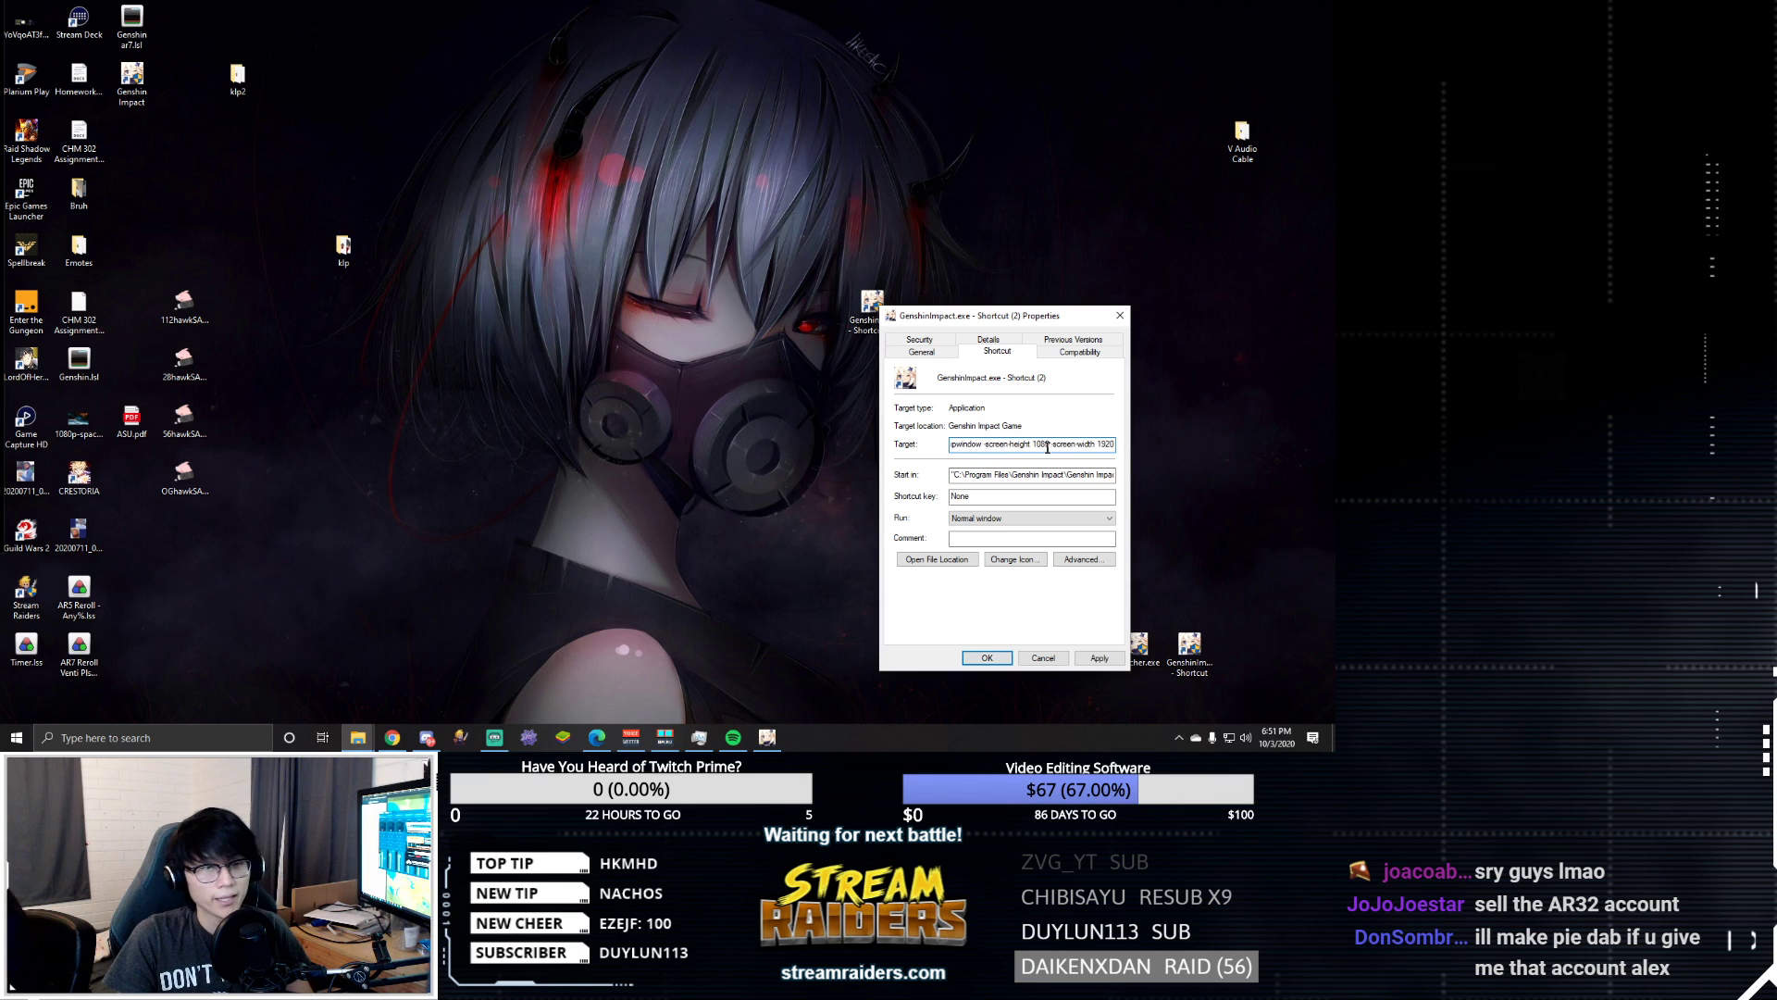
{"action": "mouse_move", "coordinate": [1039, 446]}
{"action": "left_mouse_down"}
{"action": "mouse_move", "coordinate": [1080, 445]}
{"action": "mouse_move", "coordinate": [972, 449]}
{"action": "left_mouse_up"}
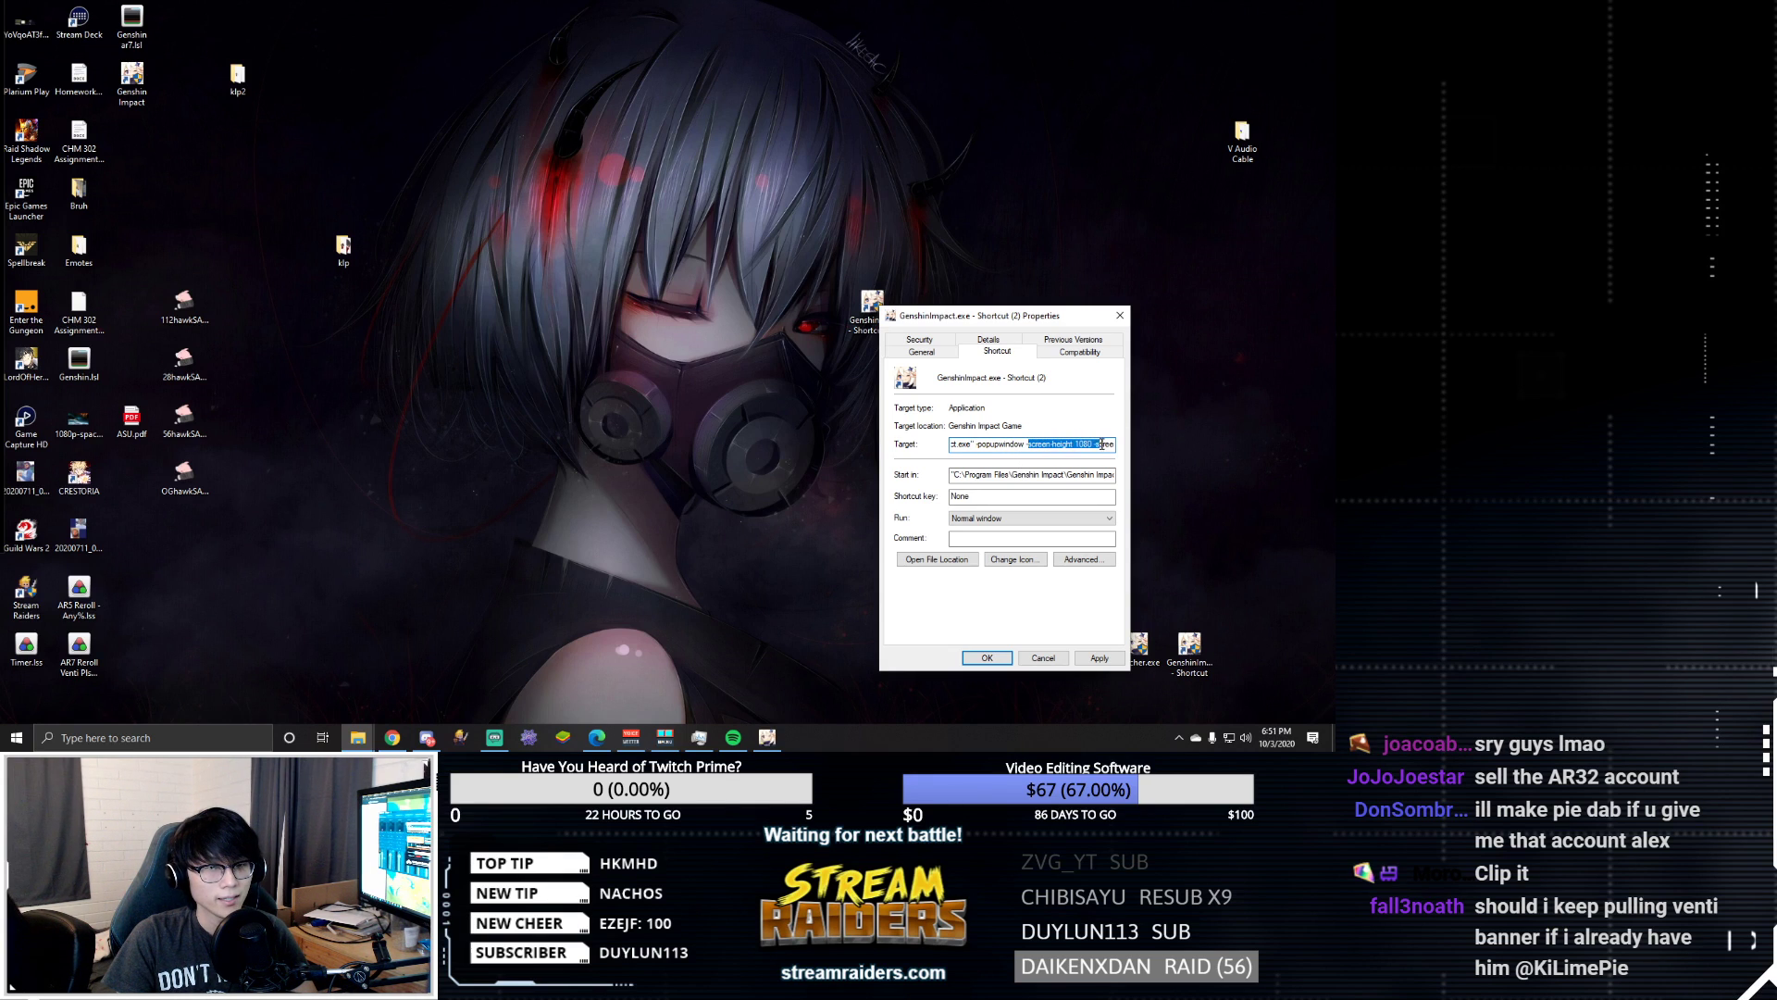
{"action": "type", "text": "n-width 1920"}
{"action": "left_click", "coordinate": [1046, 445]}
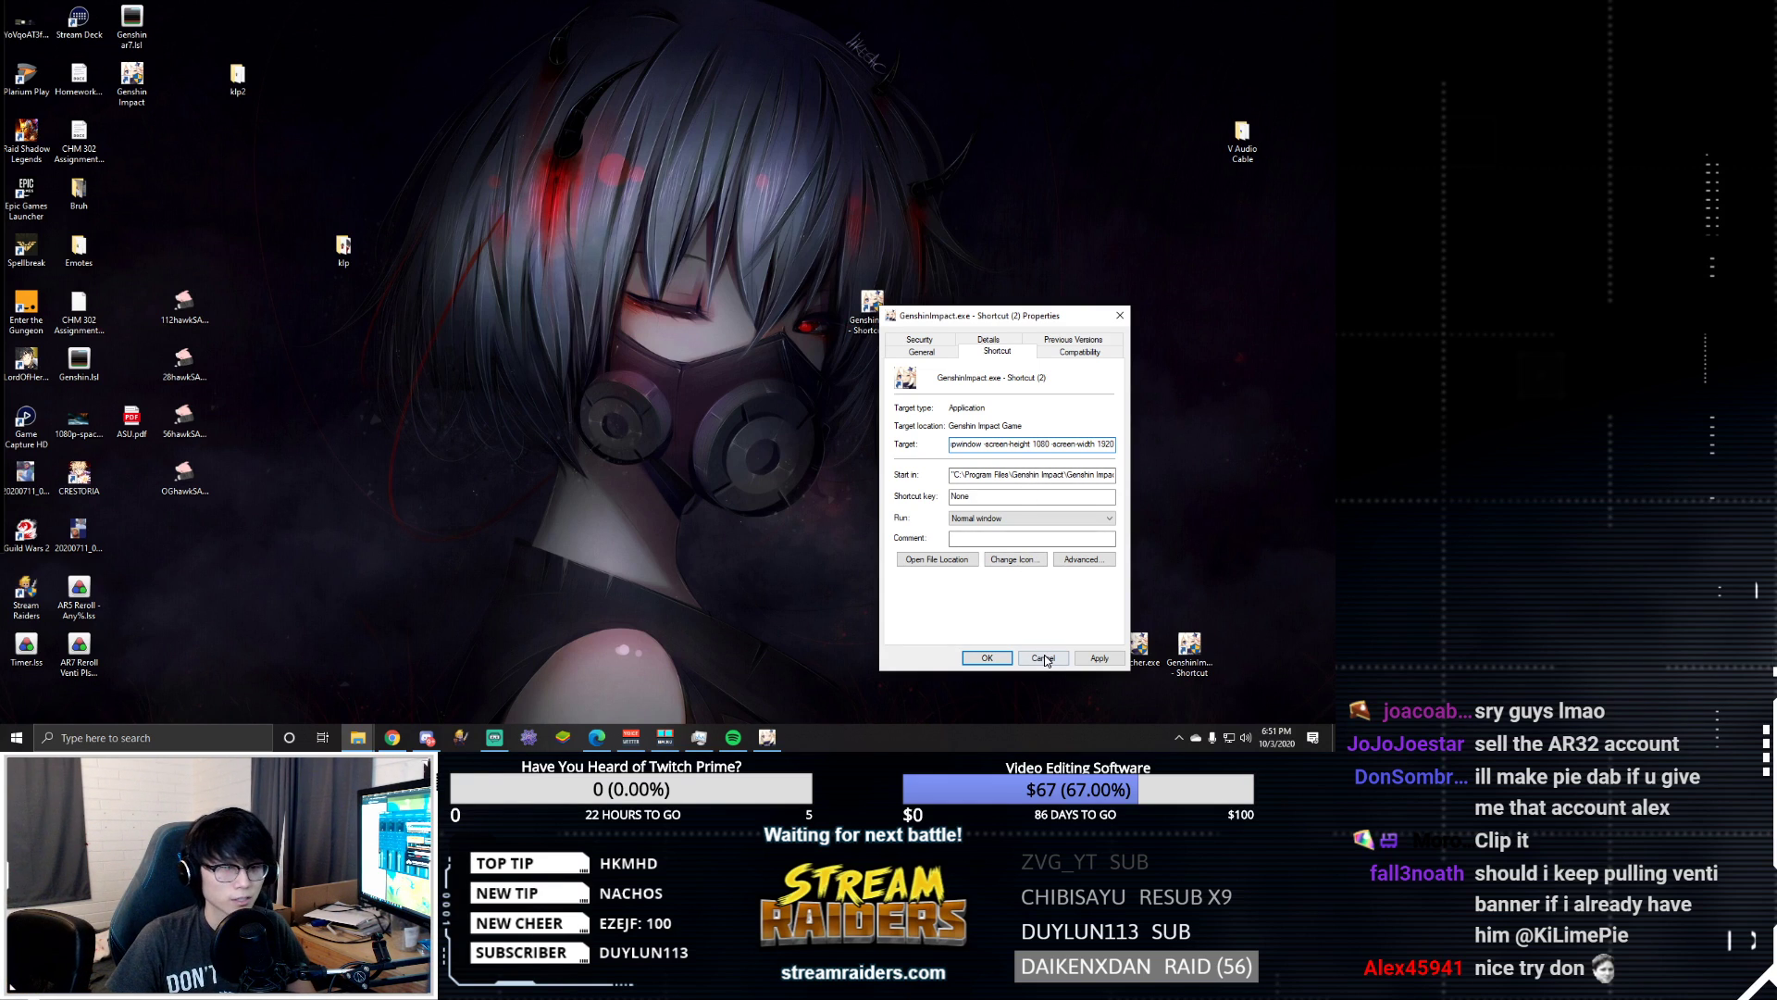
{"action": "left_click", "coordinate": [985, 659]}
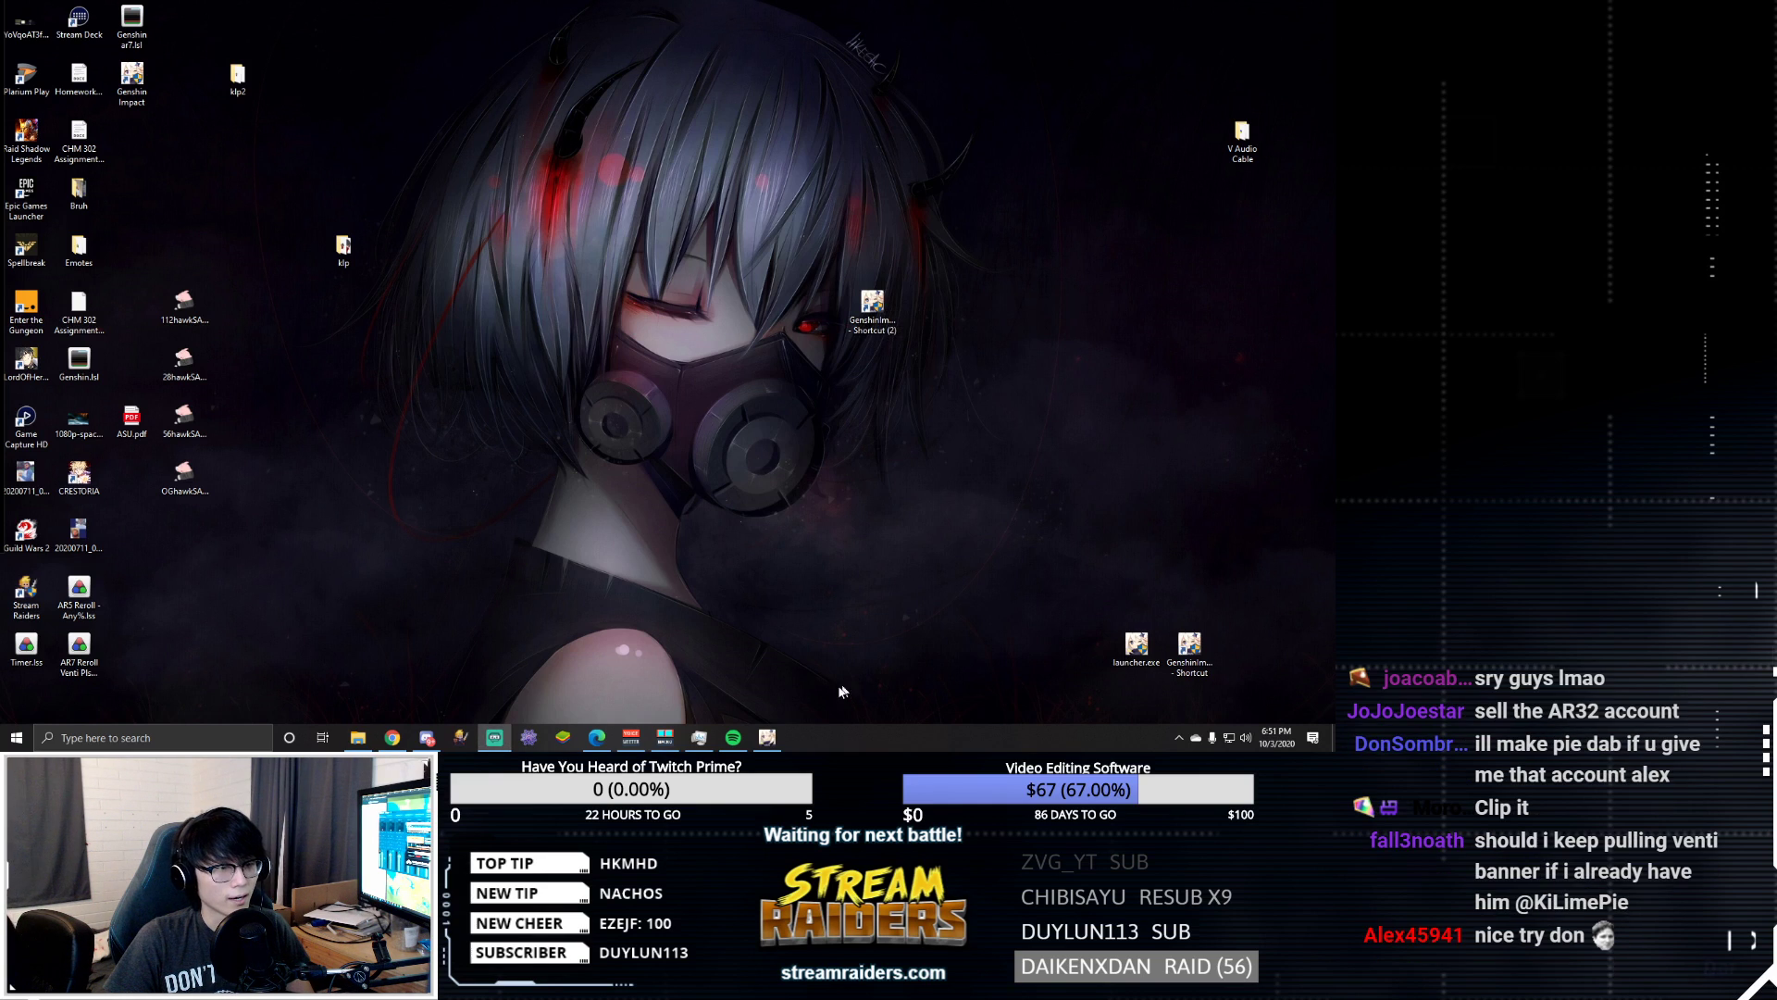
- Launch Genshin Impact from the edited shortcut and walk the character along the pier
{"action": "double_click", "coordinate": [871, 306]}
{"action": "key", "text": "w"}
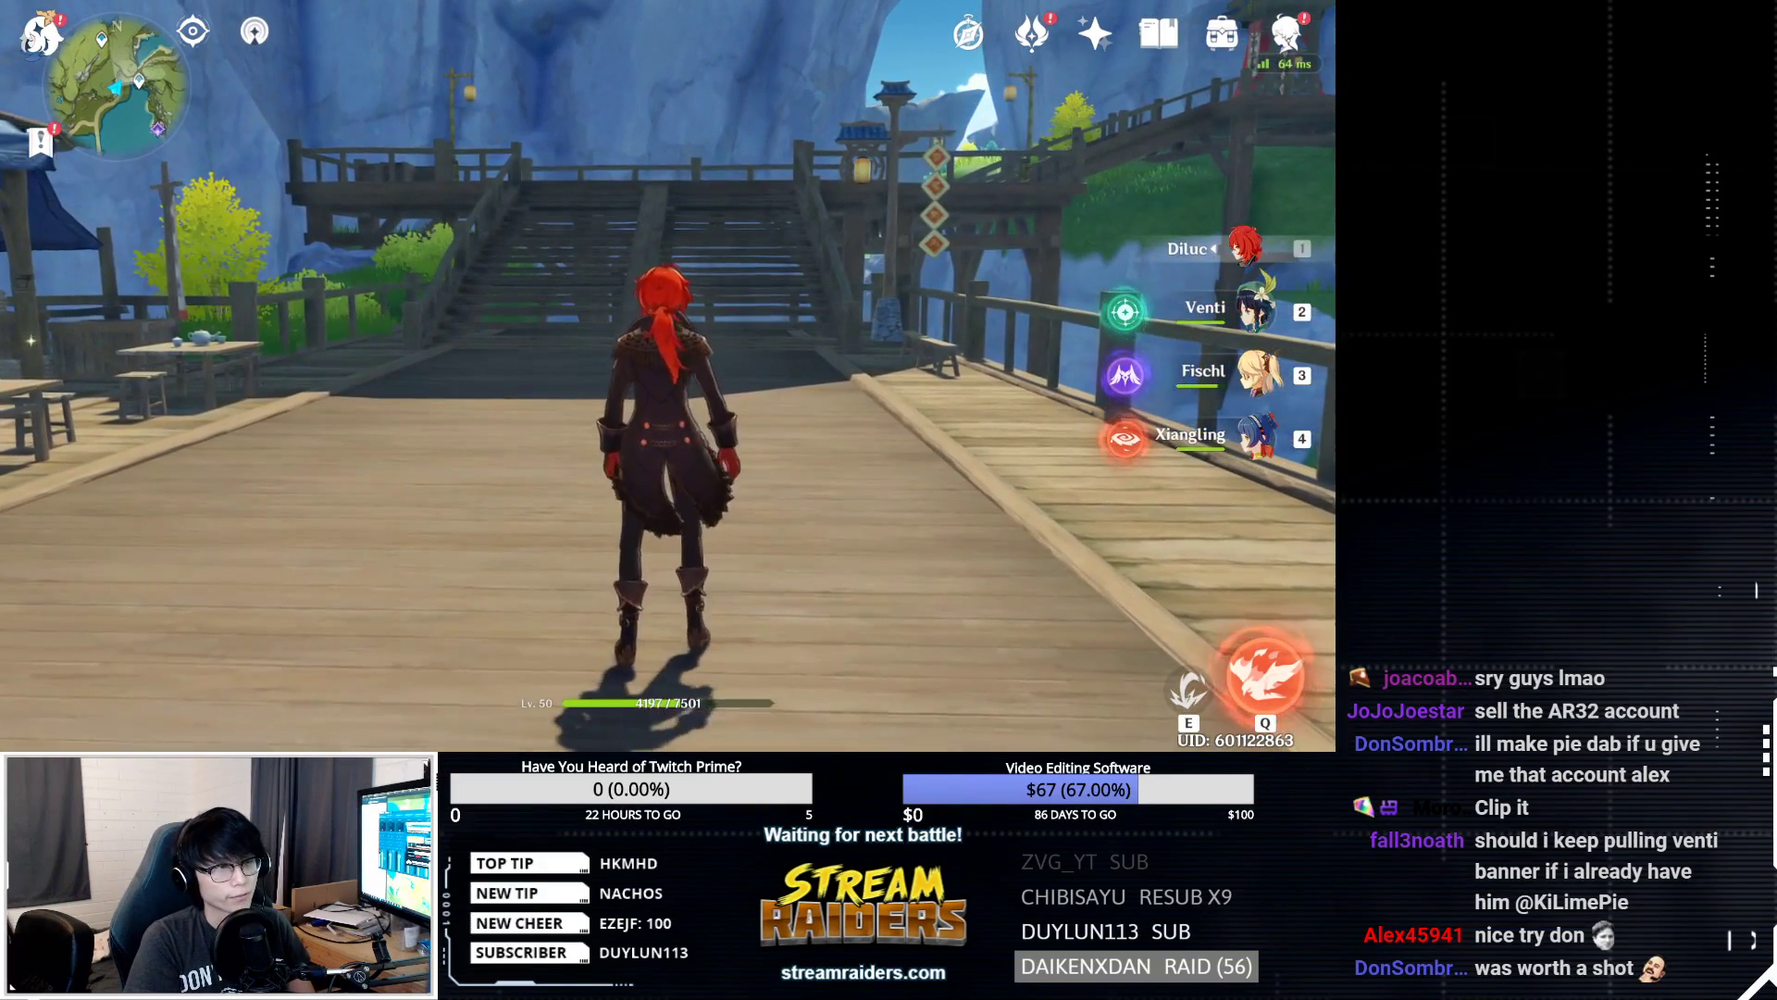